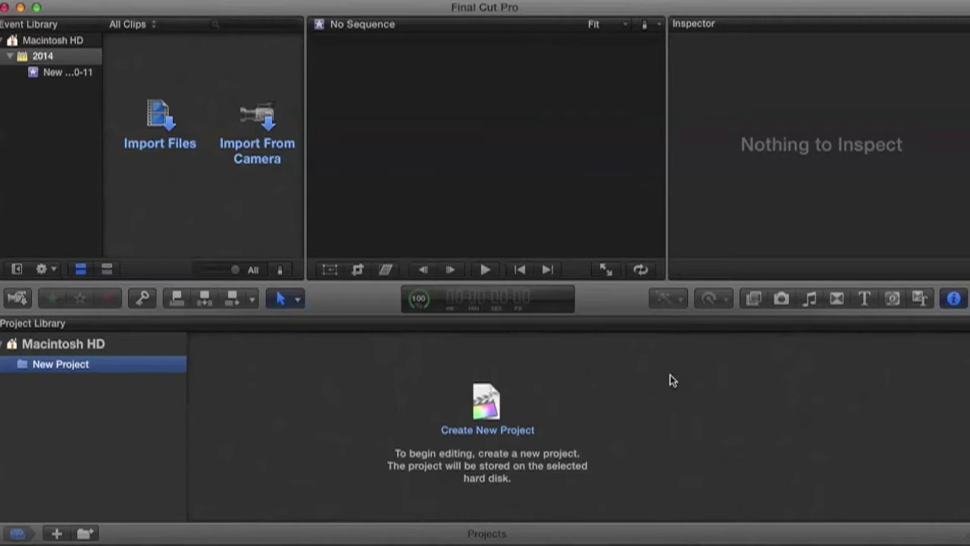
Step: Create a new project named Keyframe
left_click(494, 404)
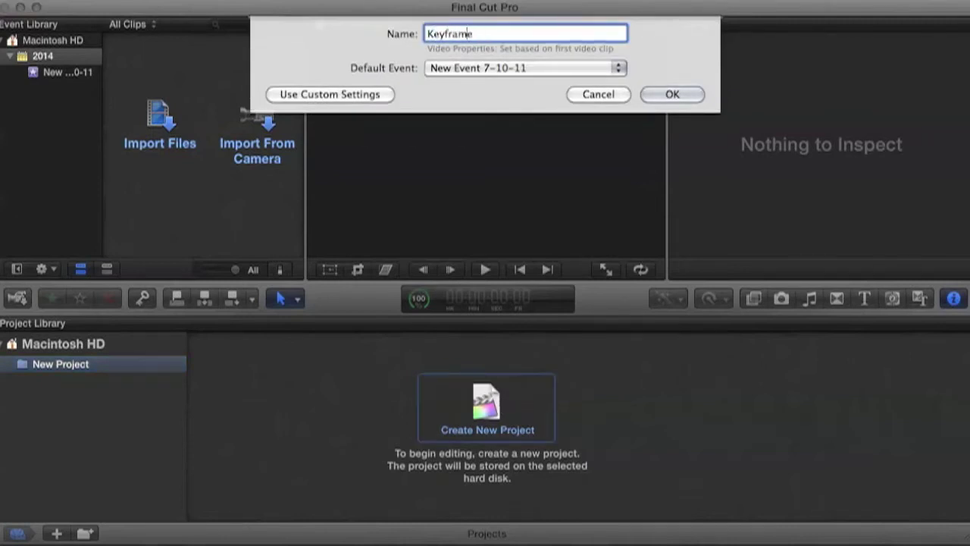
type("Keyframe")
key("Return")
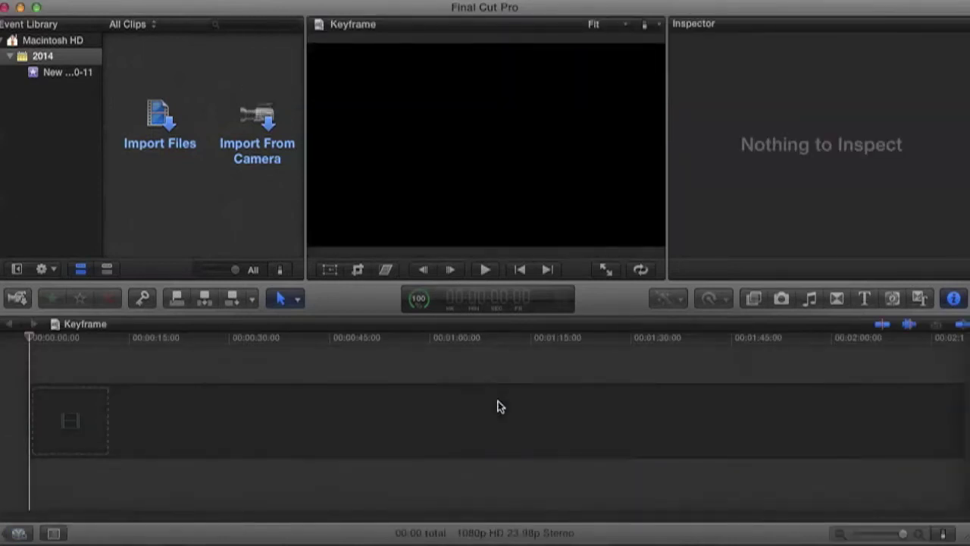
Step: Import all three files from the import dialog
left_click(160, 125)
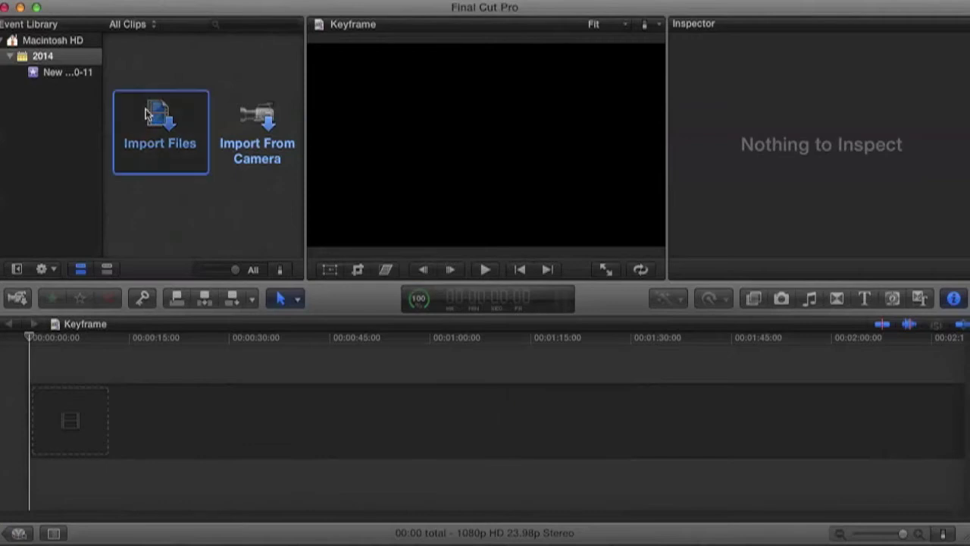
key("super+a")
left_click(740, 527)
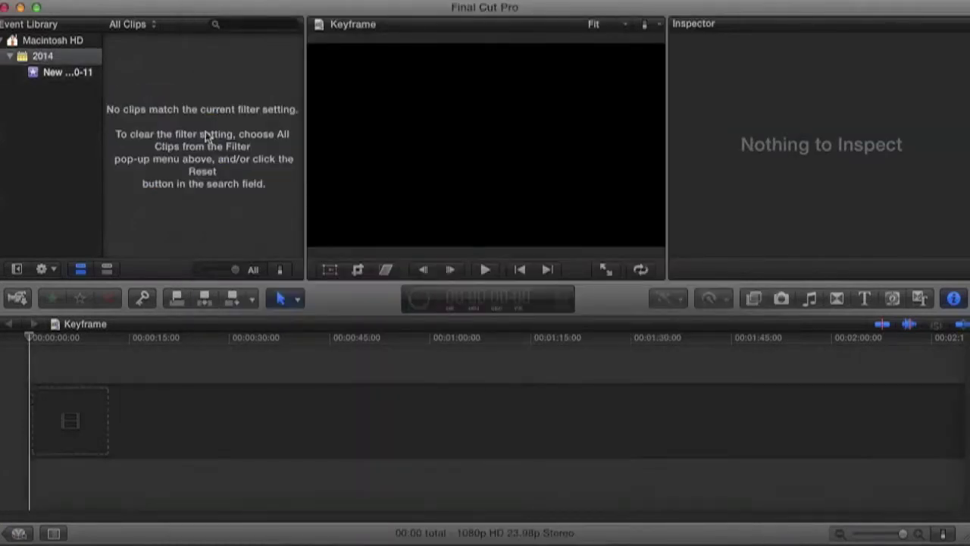
Step: Place clip 00001 on the empty timeline and play it back
left_click_drag(206, 131, 40, 394)
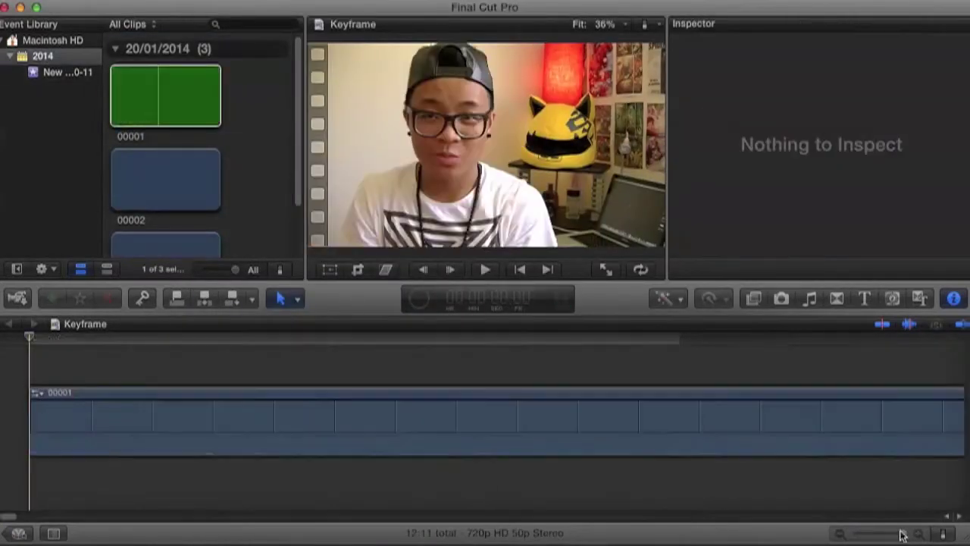
key("space")
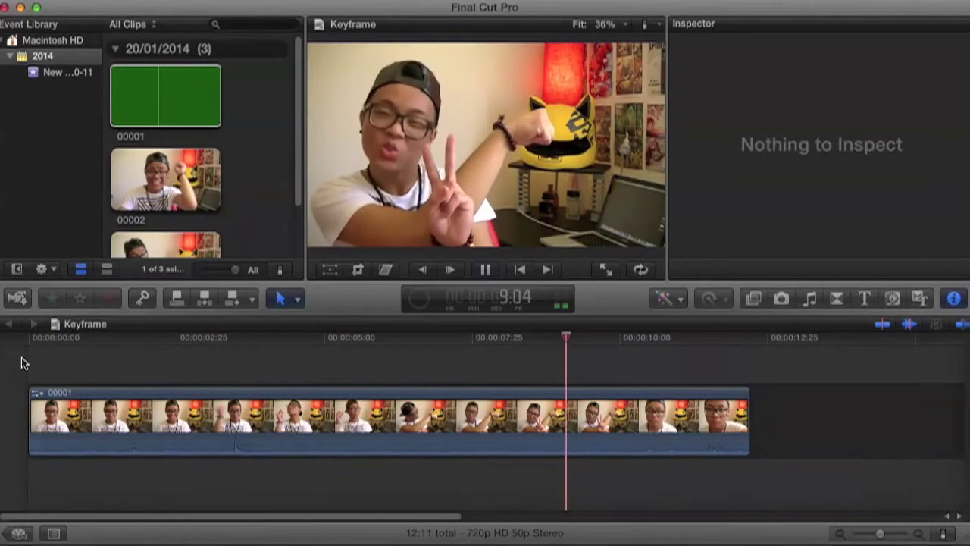
key("space")
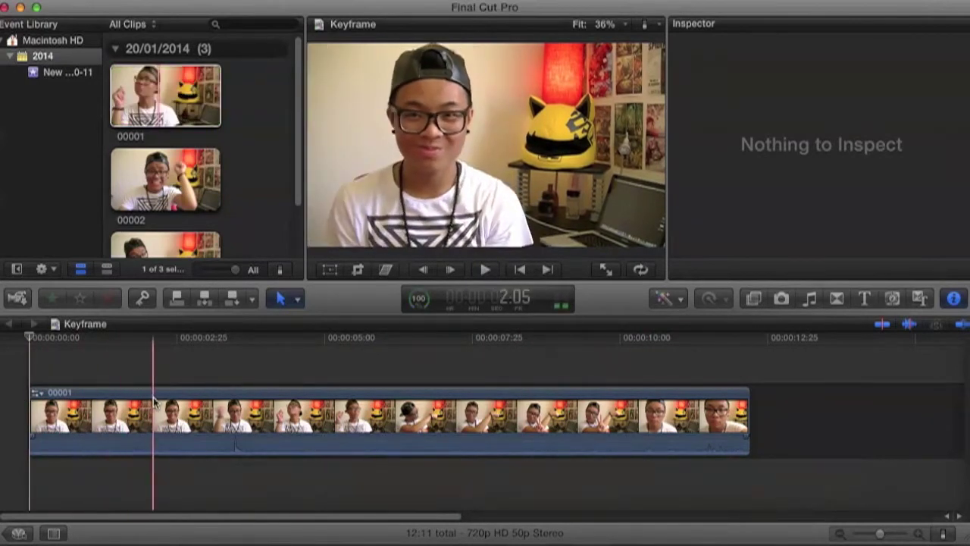
Step: Add the scrunchiii icon from the Photos browser as a connected clip above 00001
left_click(227, 408)
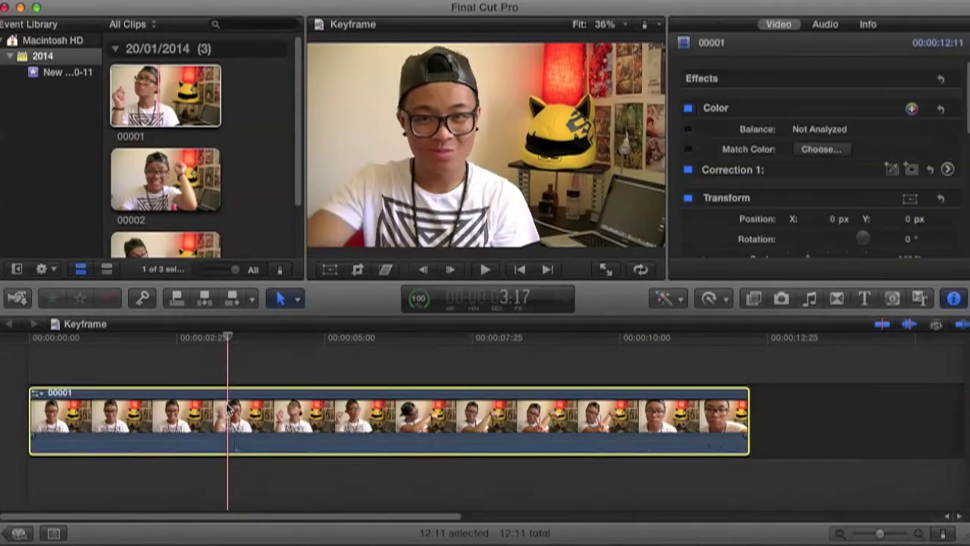
left_click(782, 298)
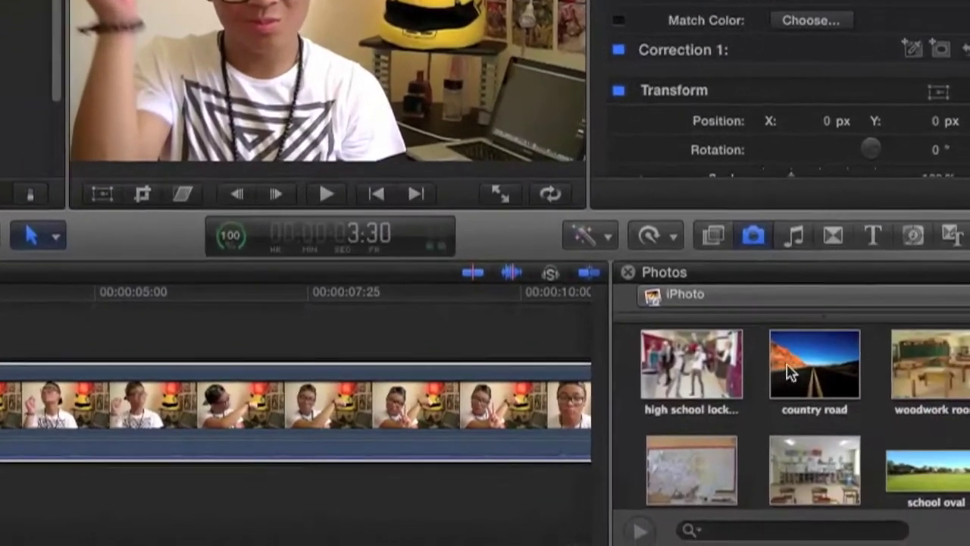
scroll(811, 402, "down", 10)
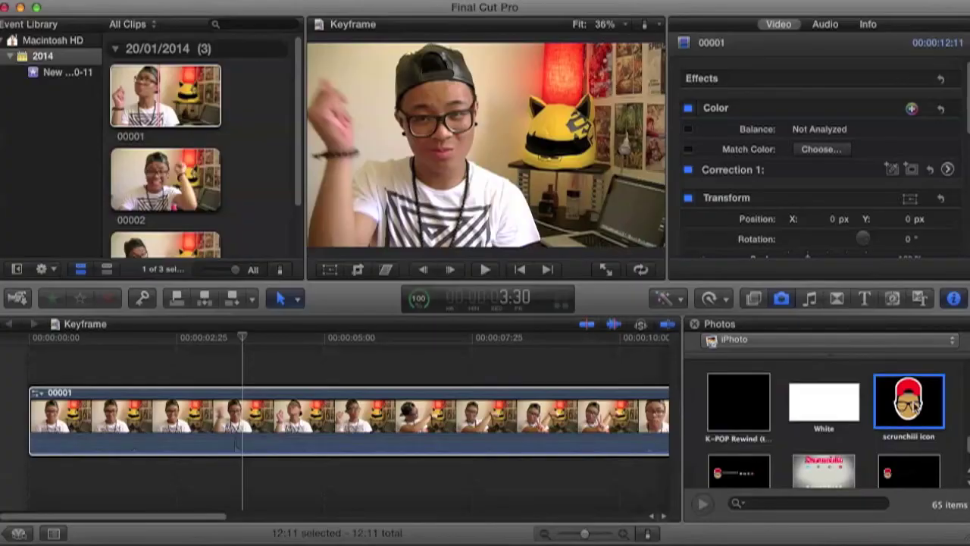
left_click_drag(916, 405, 259, 377)
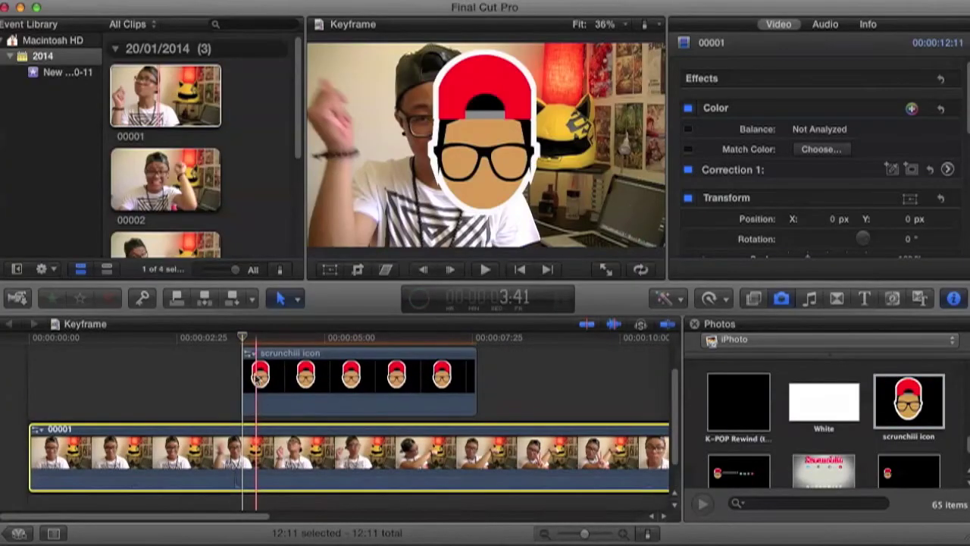
left_click(258, 377)
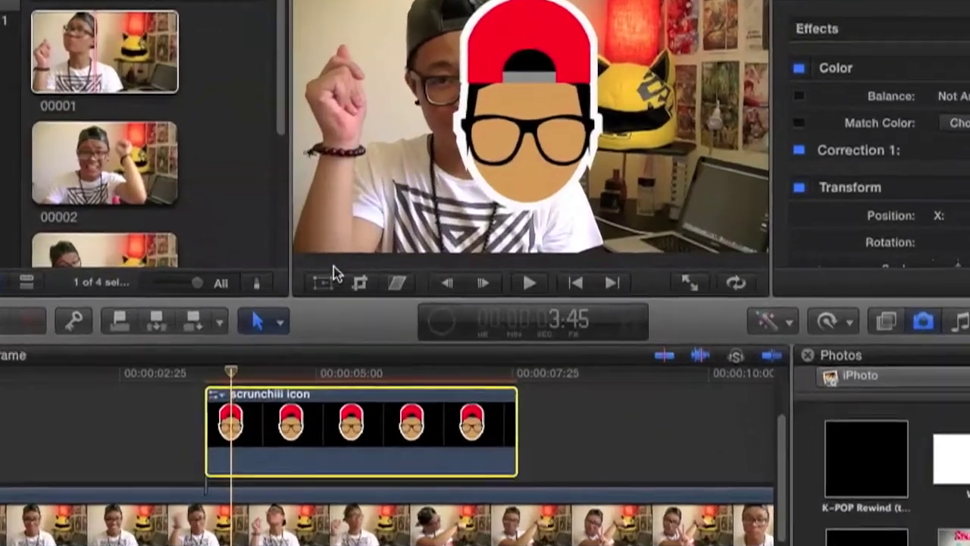
Step: Shrink the scrunchiii icon to about 29% and move it right over the yellow helmet
left_click(326, 280)
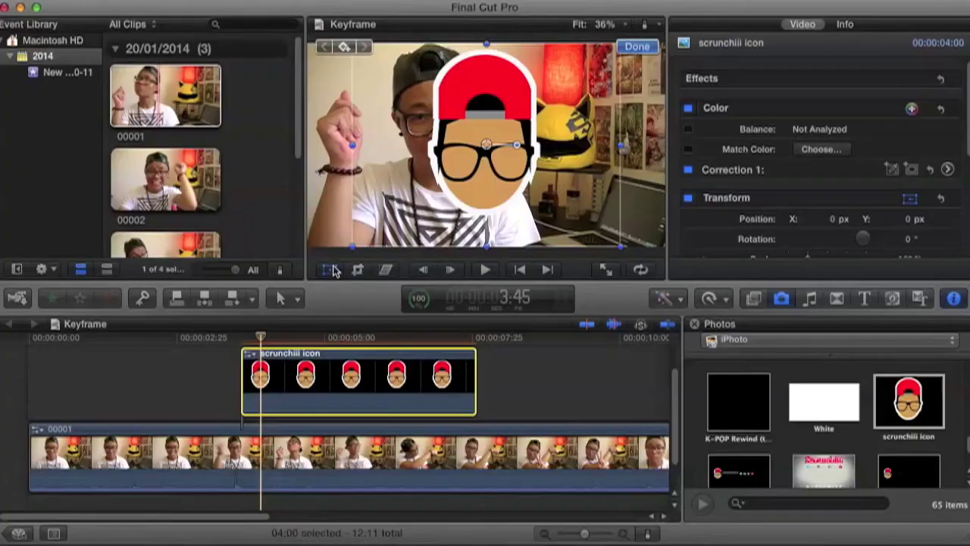
left_click_drag(353, 247, 450, 174)
left_click_drag(487, 144, 577, 156)
left_click(637, 47)
Step: Lengthen the scrunchiii icon clip and preview the overlay from its start
scroll(364, 416, "right", 3)
left_click_drag(362, 417, 603, 402)
scroll(233, 388, "left", 2)
left_click(234, 388)
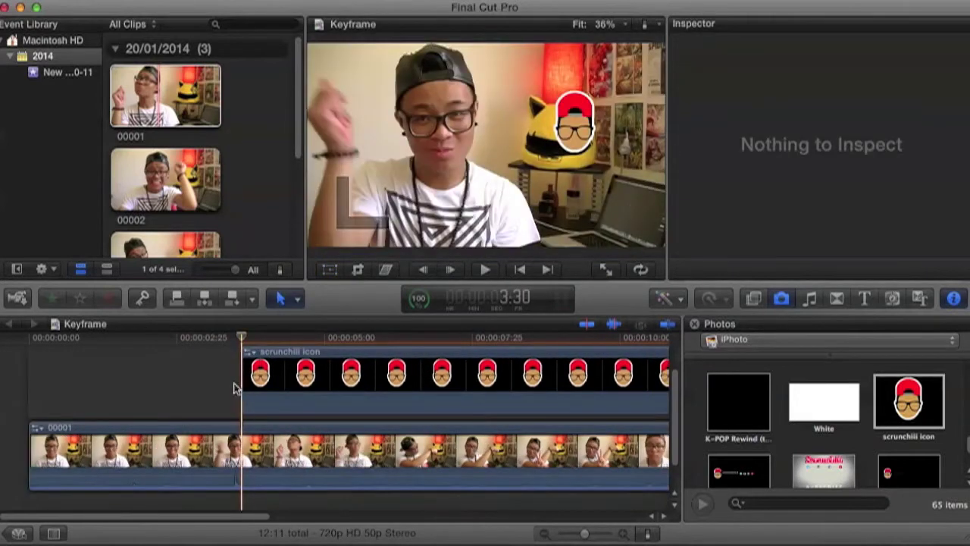
key("space")
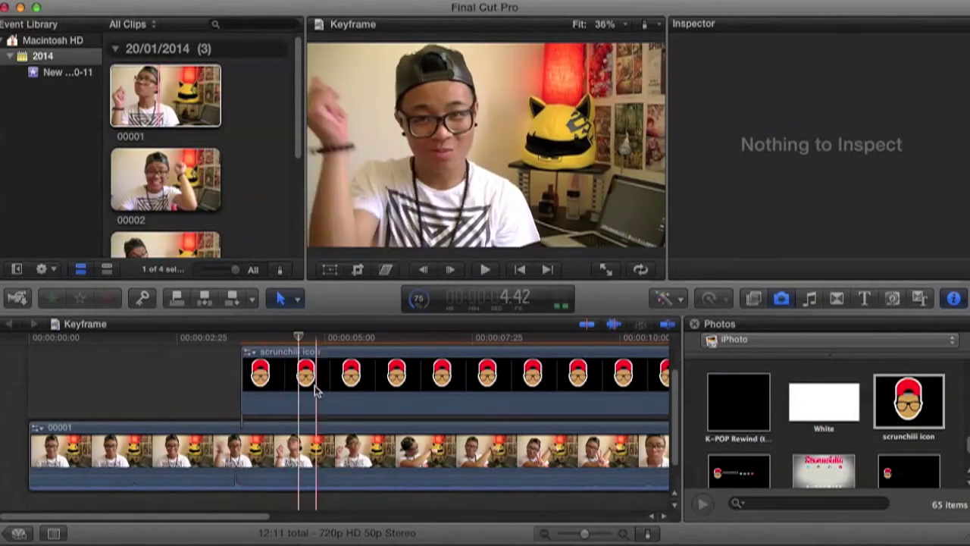
left_click(261, 379)
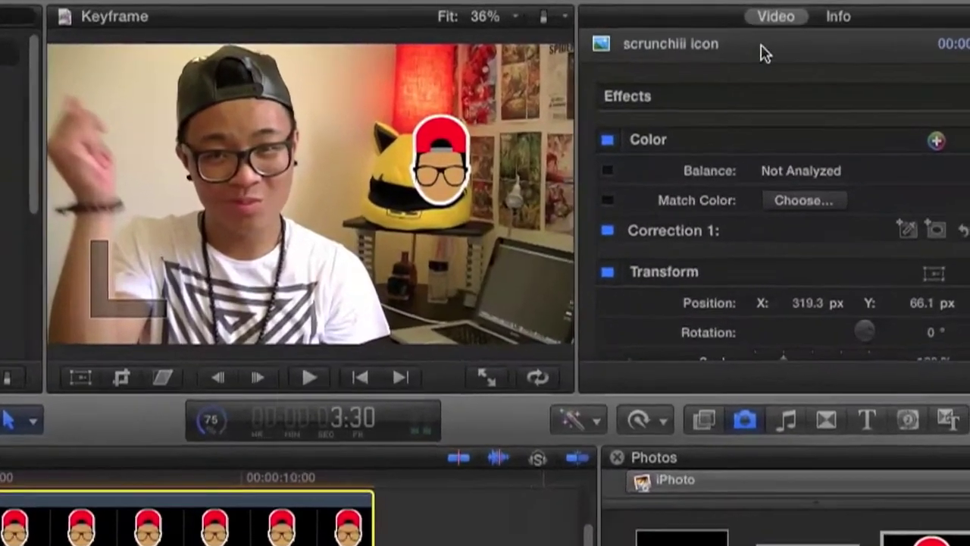
Step: Keyframe the icon's starting Position, Rotation, Scale and Anchor values, then advance the playhead
scroll(834, 331, "down", 4)
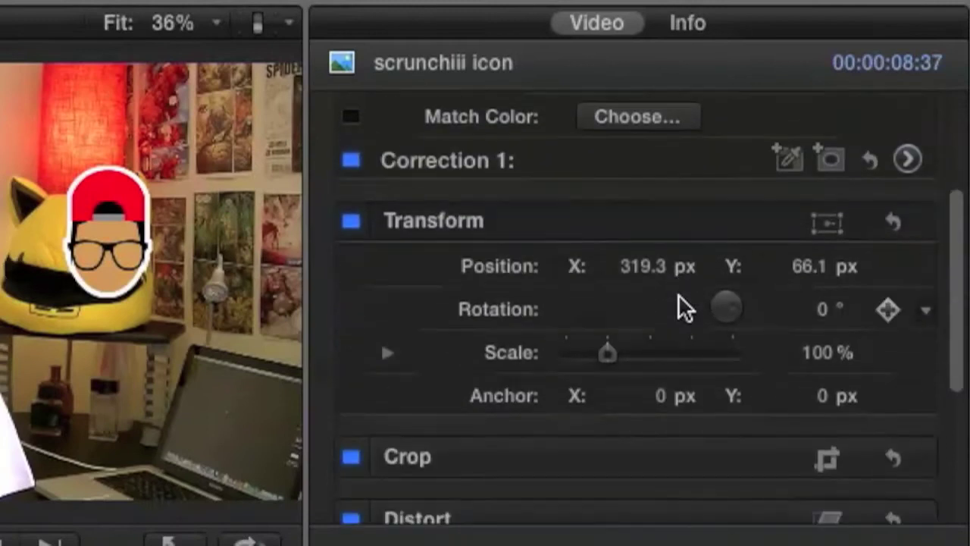
scroll(682, 296, "up", 3)
scroll(708, 197, "down", 4)
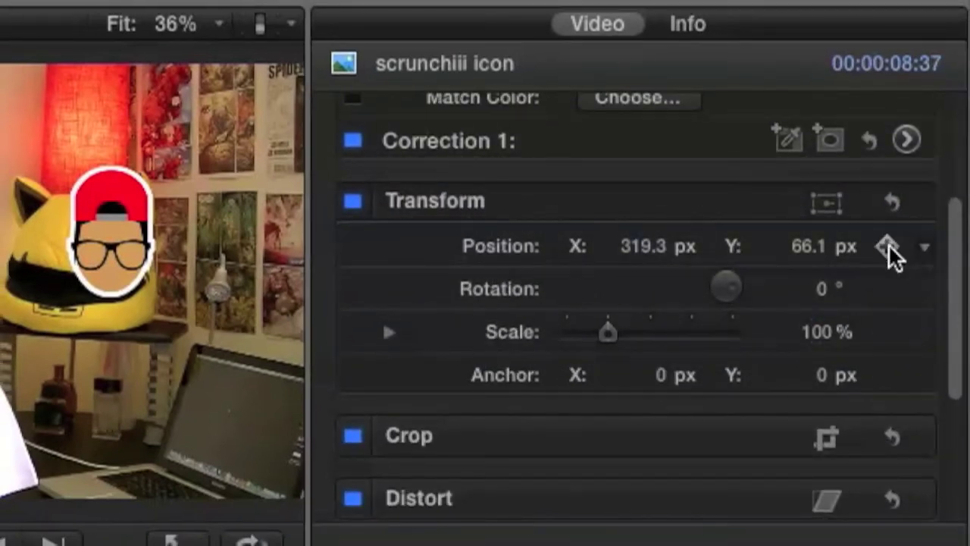
left_click(888, 243)
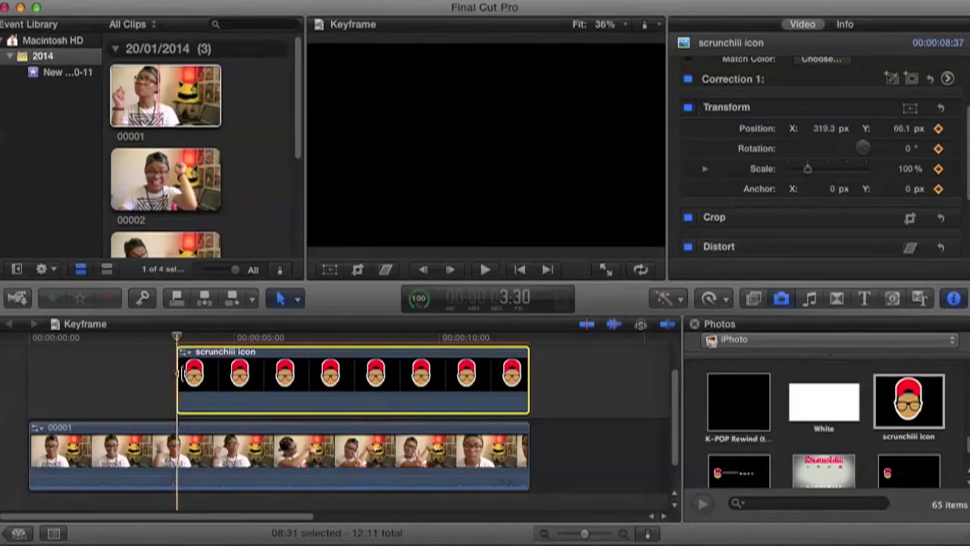
key("shift+Right")
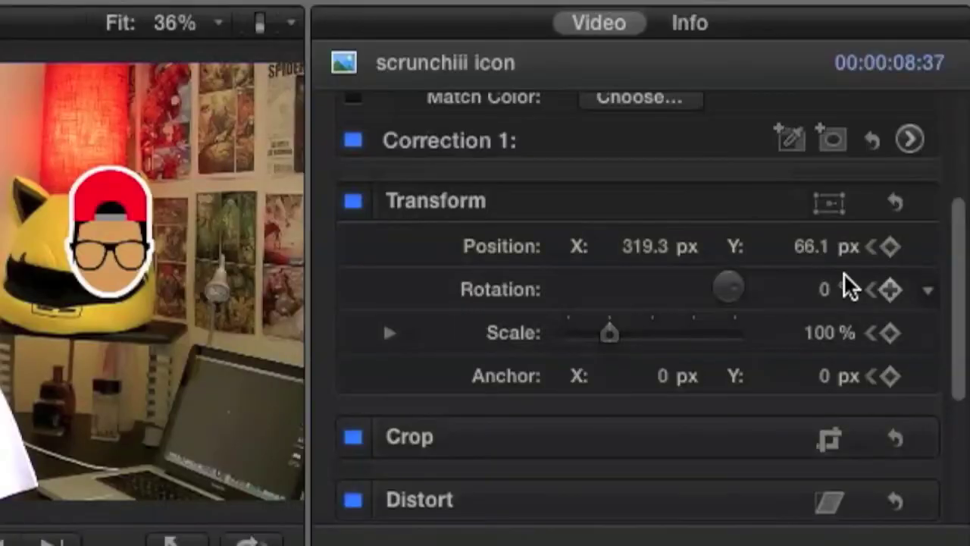
Step: Keyframe the icon's start, then move it to the lower left of the frame
left_click(891, 376)
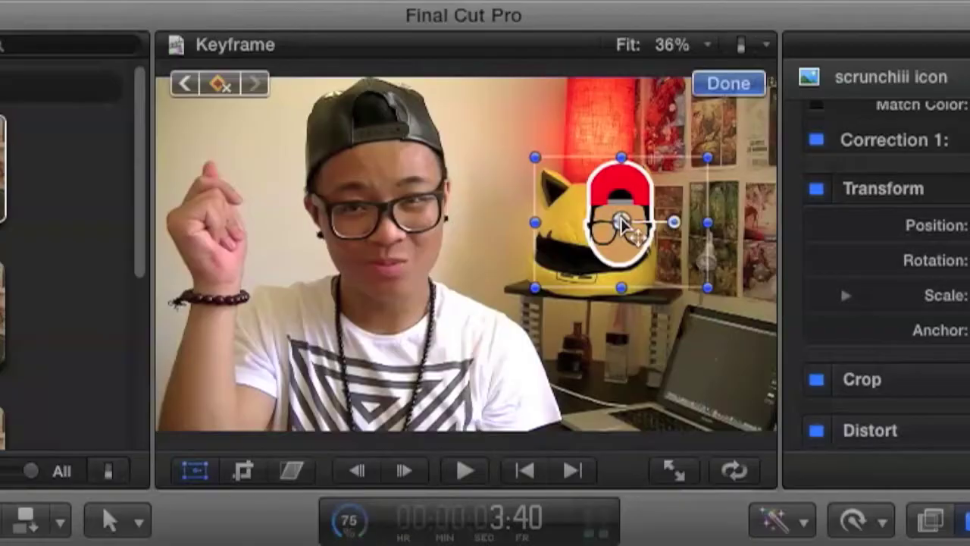
left_click_drag(576, 128, 368, 207)
left_click_drag(260, 361, 259, 359)
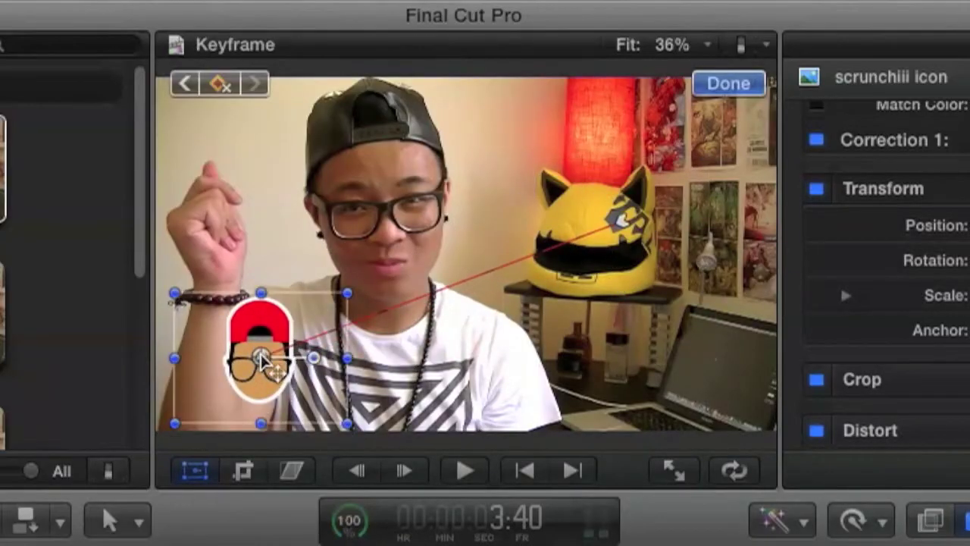
left_click(730, 85)
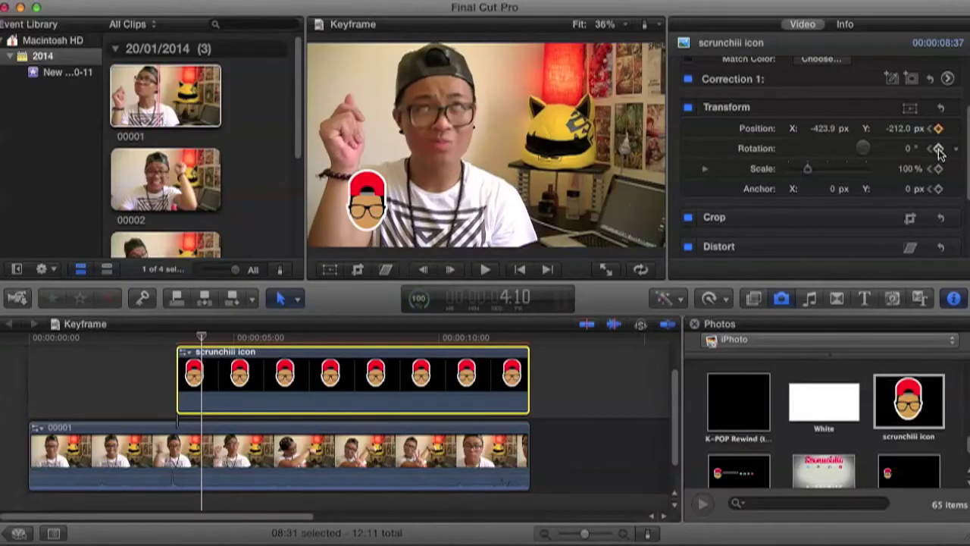
Step: Keyframe the icon moving to the top-left area, then to the lower right corner
left_click(329, 269)
left_click_drag(367, 203, 371, 83)
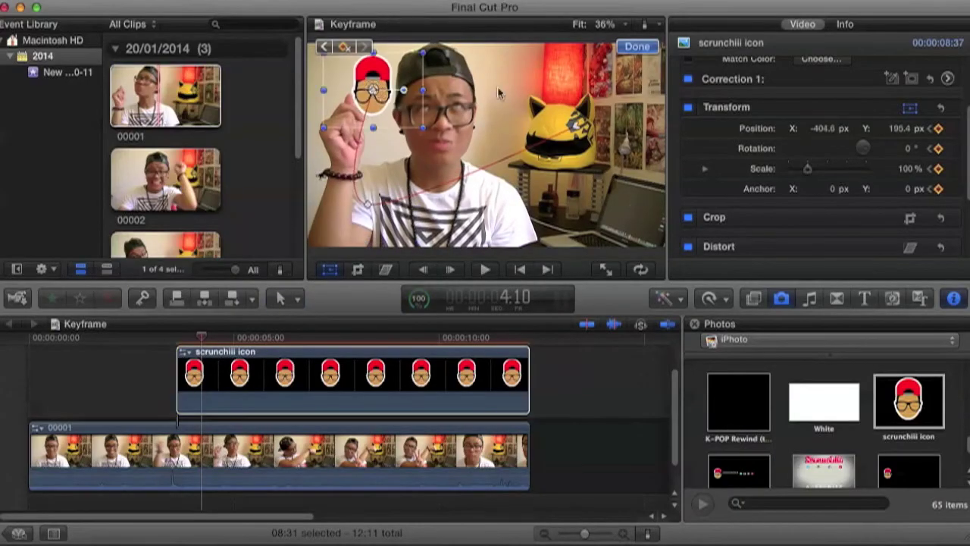
left_click(637, 50)
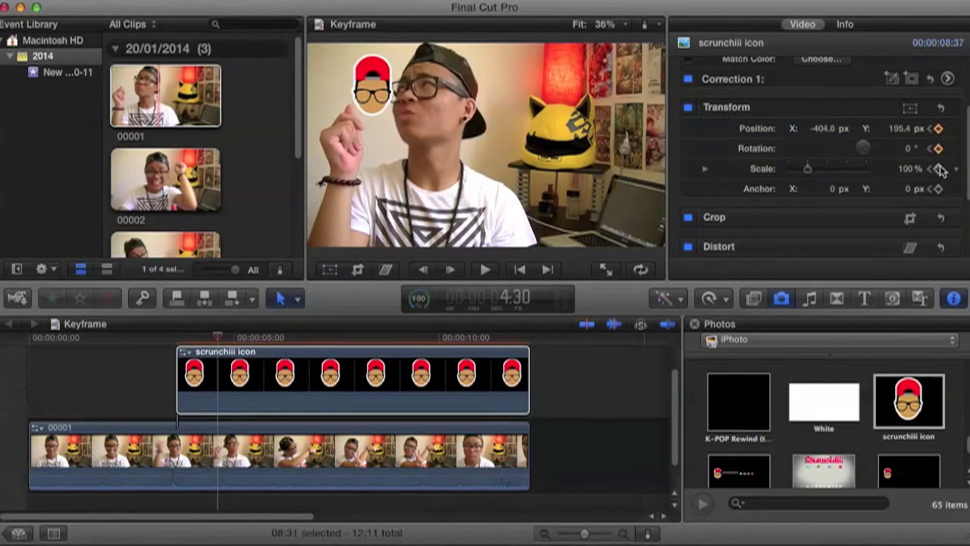
left_click(329, 269)
left_click_drag(370, 84, 600, 210)
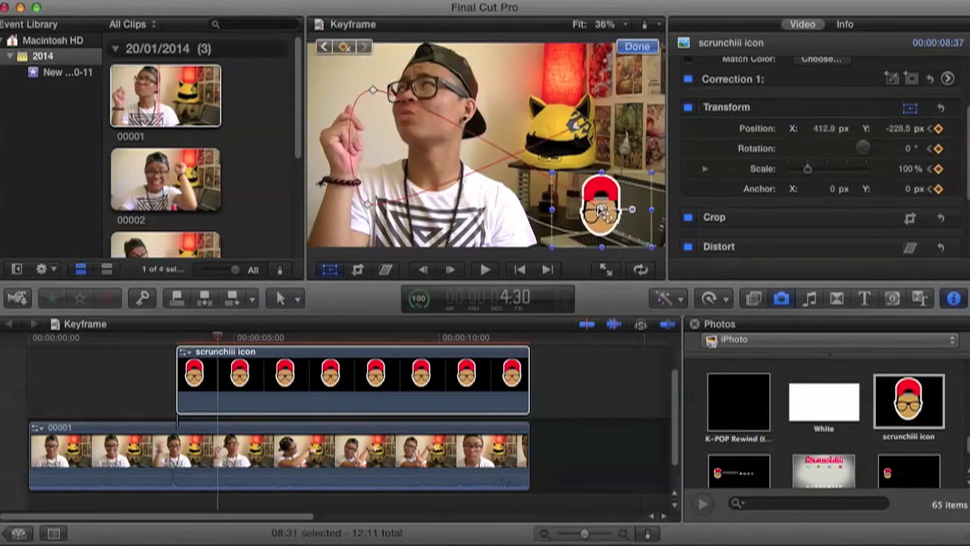
left_click(218, 393)
Step: At 5:00 move the icon beside the person's head, then over the yellow helmet
left_click(233, 393)
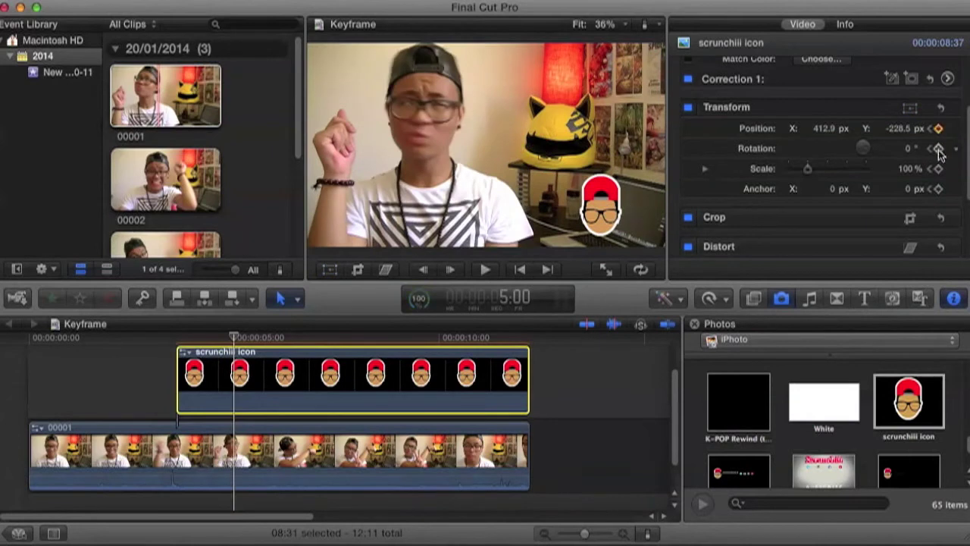
left_click(329, 269)
left_click_drag(608, 206, 489, 93)
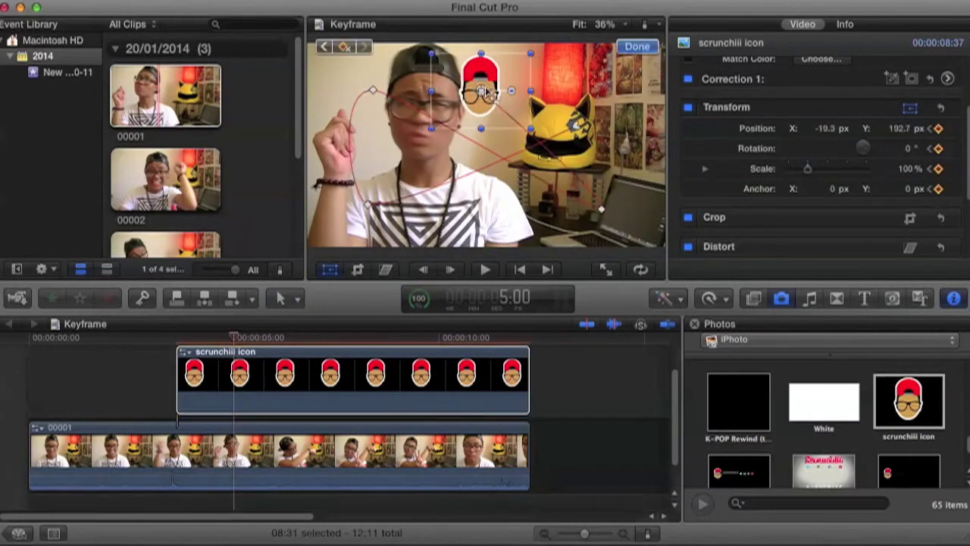
left_click(637, 47)
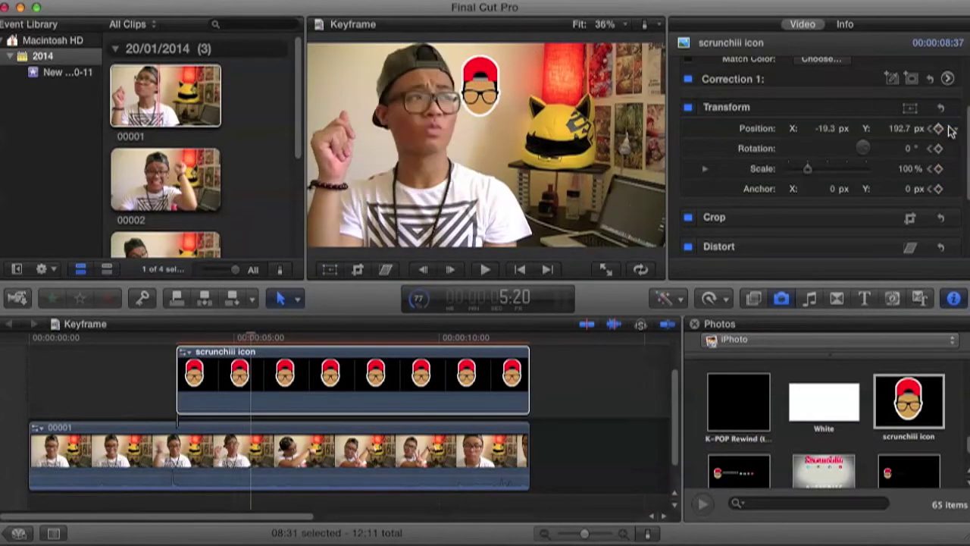
left_click(329, 269)
left_click_drag(481, 84, 538, 122)
left_click(256, 388)
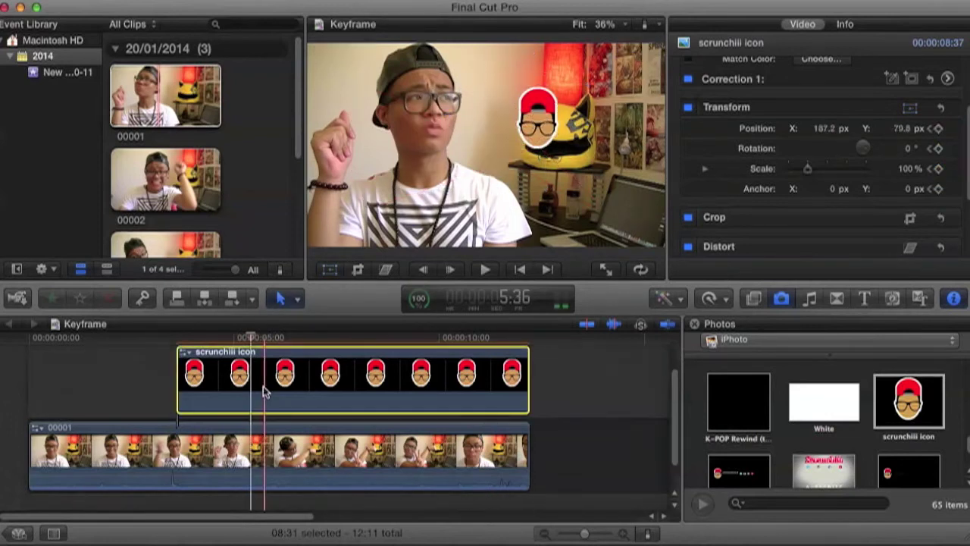
Step: Preview the motion, then keyframe the icon off-frame at top right (X 856.1, Y 426.7)
key("space")
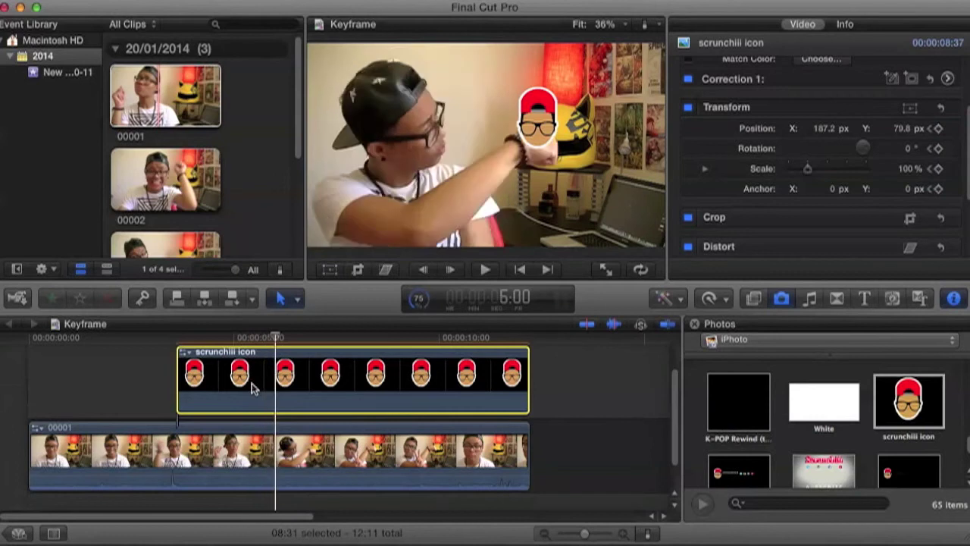
key("space")
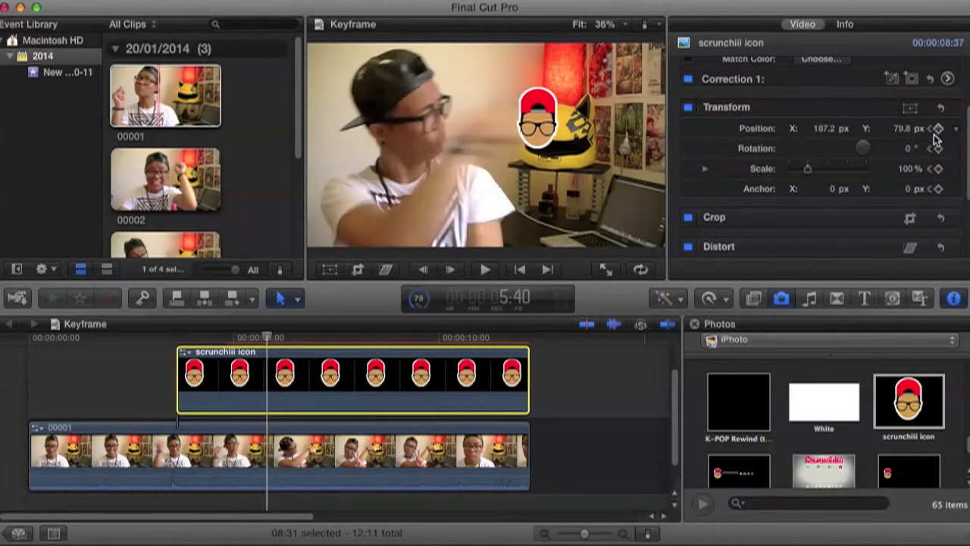
left_click(329, 269)
left_click_drag(539, 117, 693, 41)
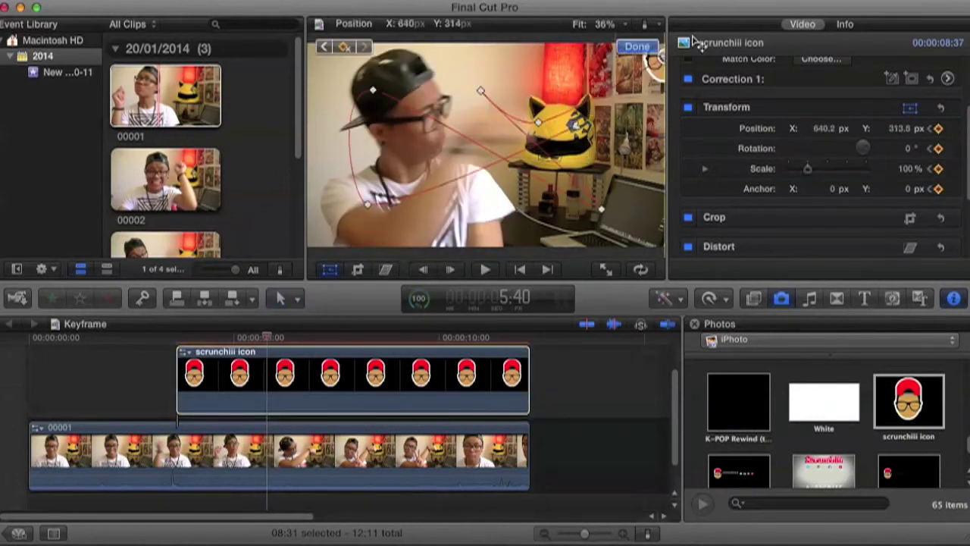
key("super+minus")
left_click(638, 71)
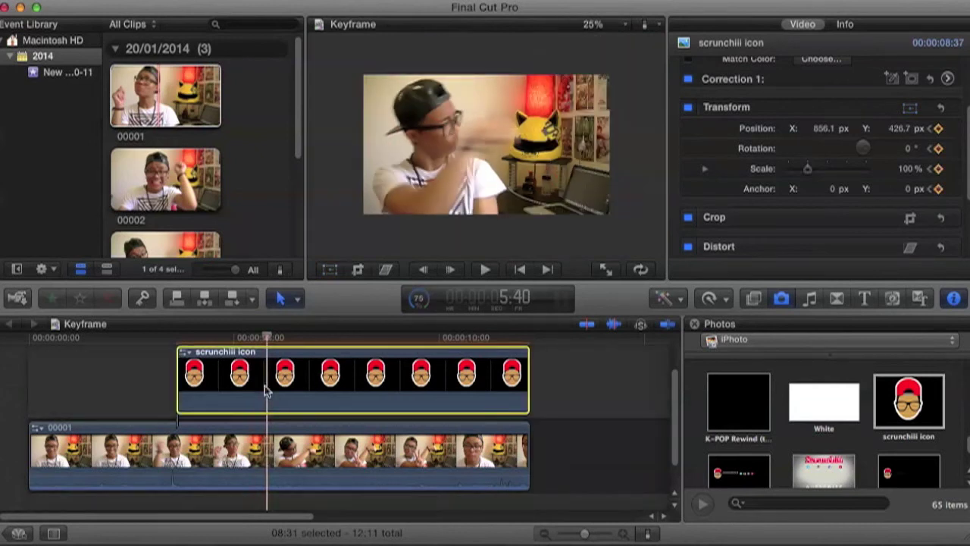
left_click(637, 47)
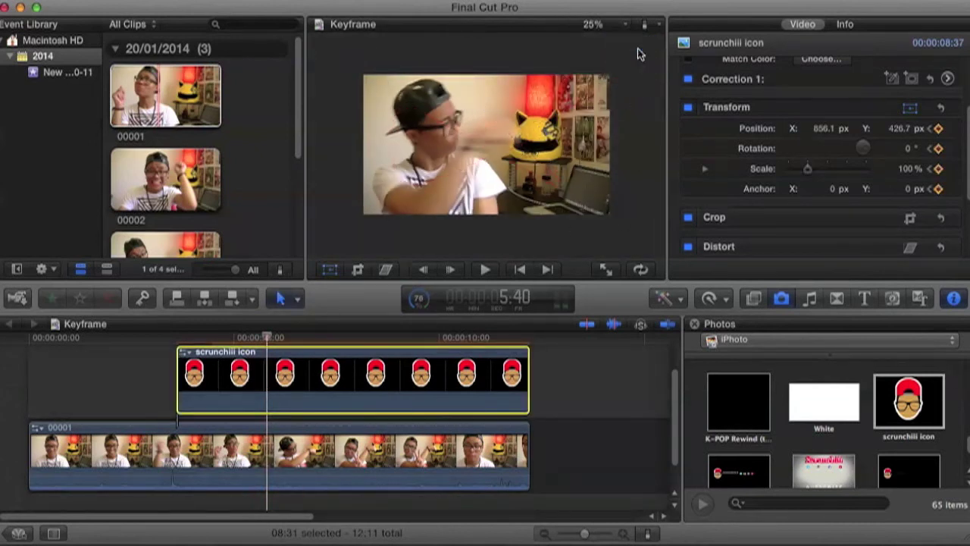
key("shift+z")
Step: Play the finished 10:21 Keyframe animation from the start
key("space")
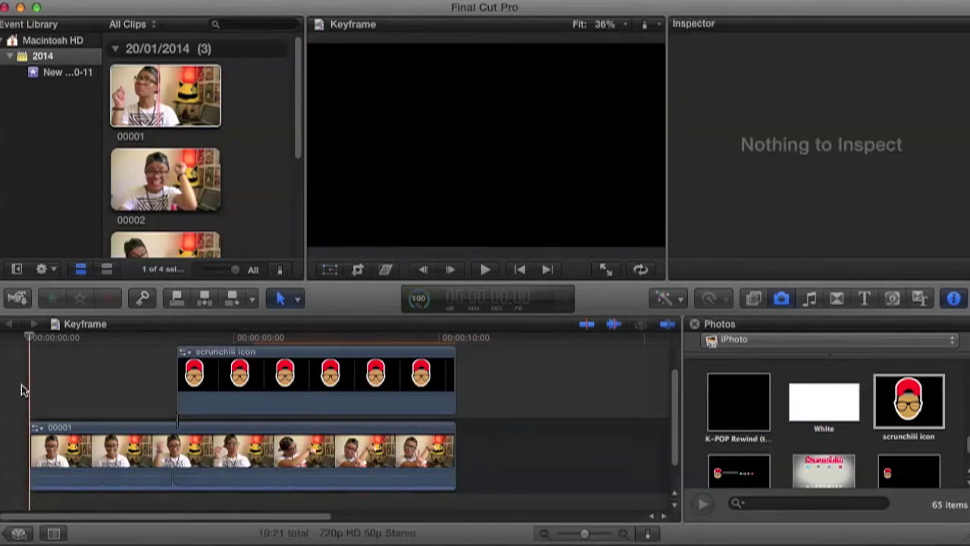
key("space")
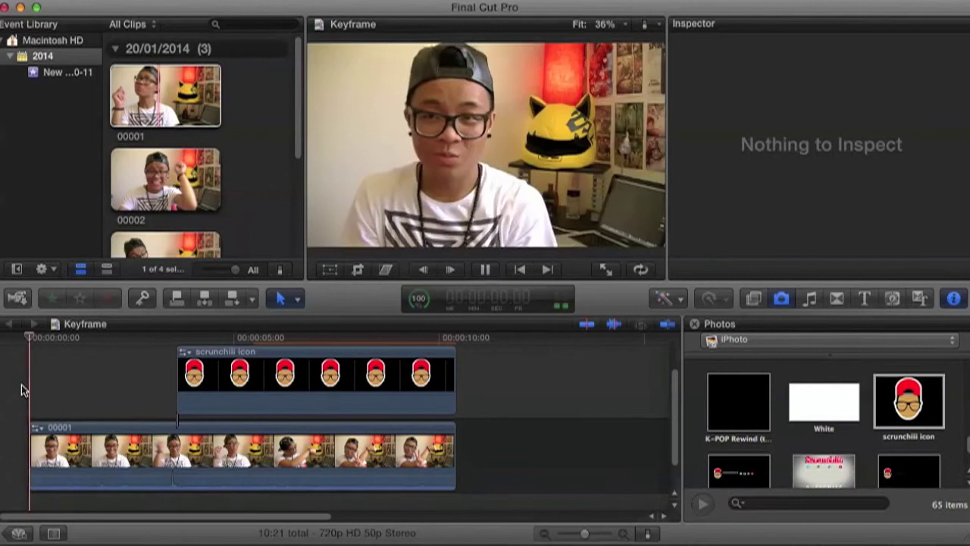